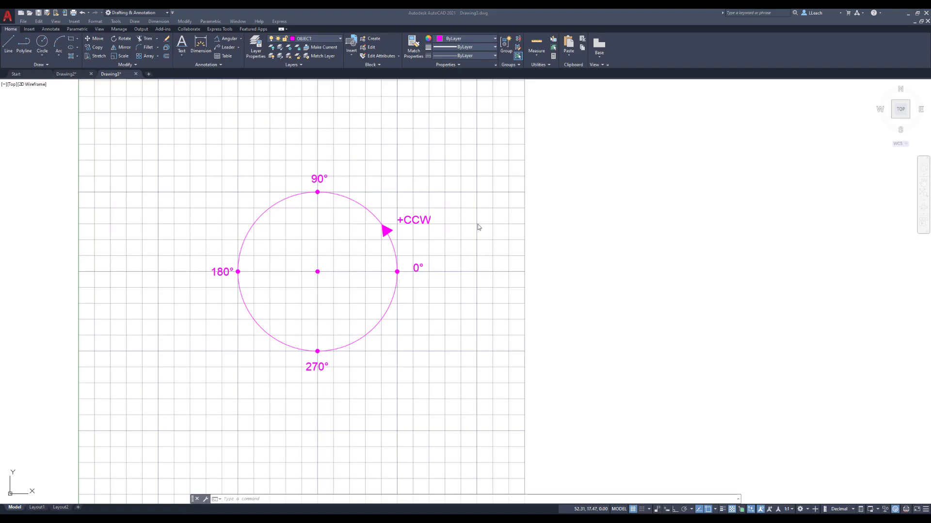
Turn off the Quadrant, Endpoint and Intersection running object snaps with the Line command active.
{"action": "left_click", "coordinate": [549, 227]}
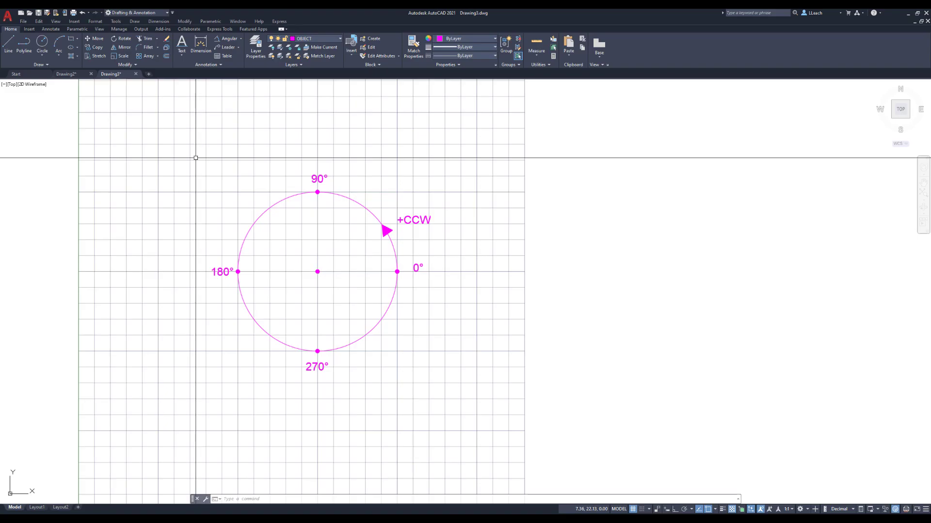
{"action": "left_click", "coordinate": [8, 43]}
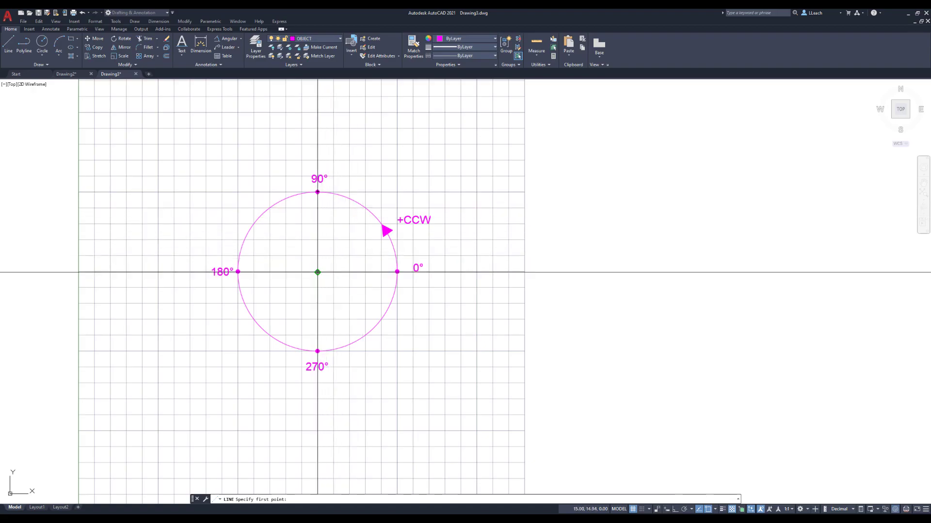
{"action": "left_click", "coordinate": [716, 509]}
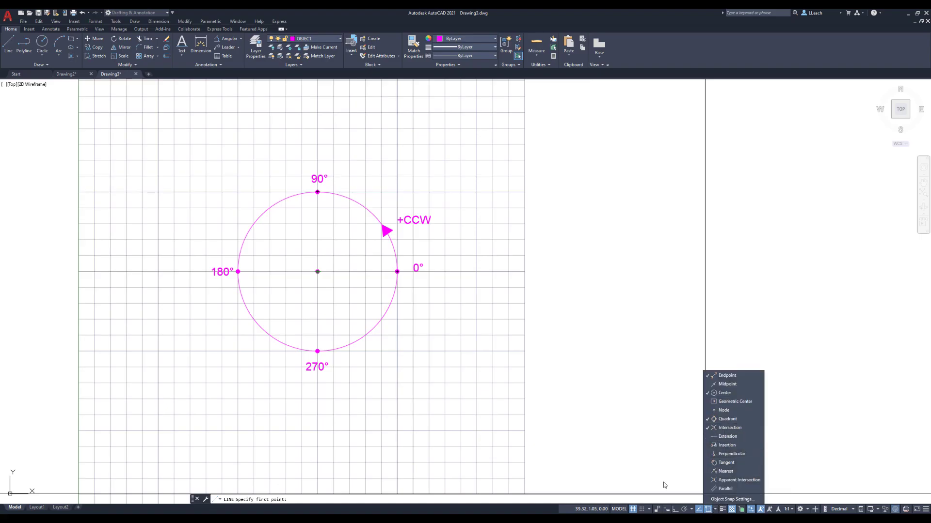
{"action": "left_click", "coordinate": [727, 419]}
{"action": "left_click", "coordinate": [726, 376]}
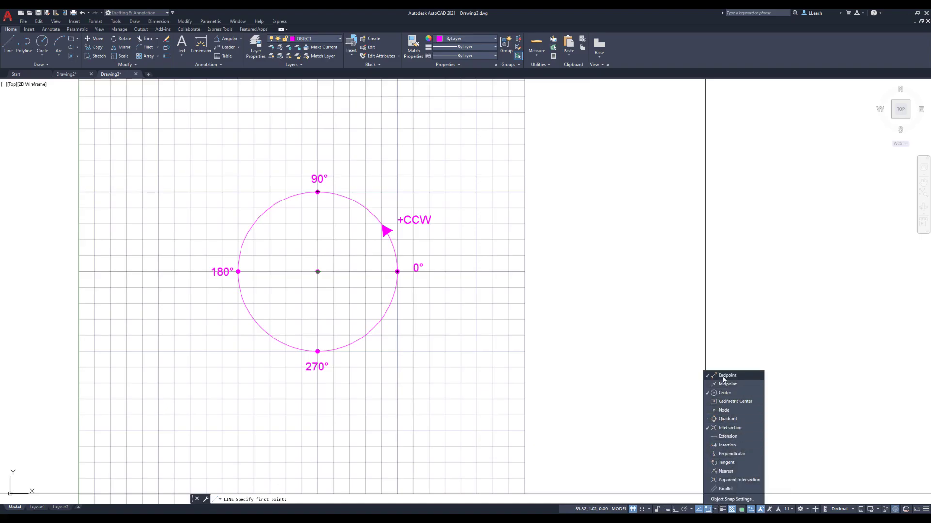
{"action": "left_click", "coordinate": [724, 428]}
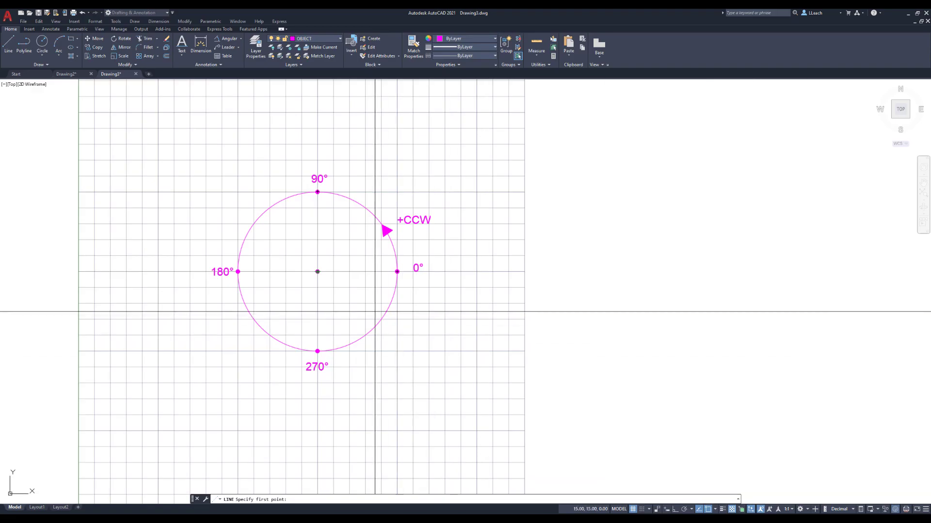
Draw a line from the circle's center using relative polar coordinates, 5 units long at 0° (@5<0).
{"action": "left_click", "coordinate": [317, 271]}
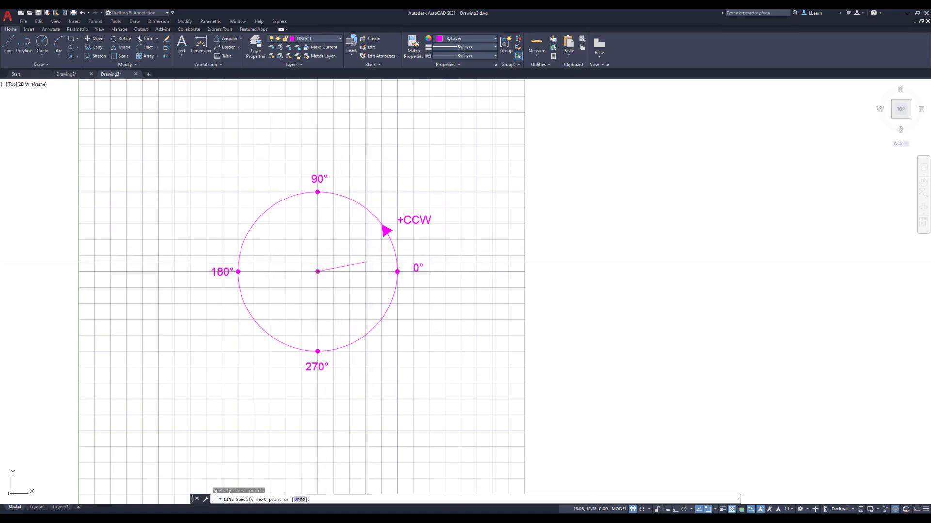
{"action": "key", "text": "F8"}
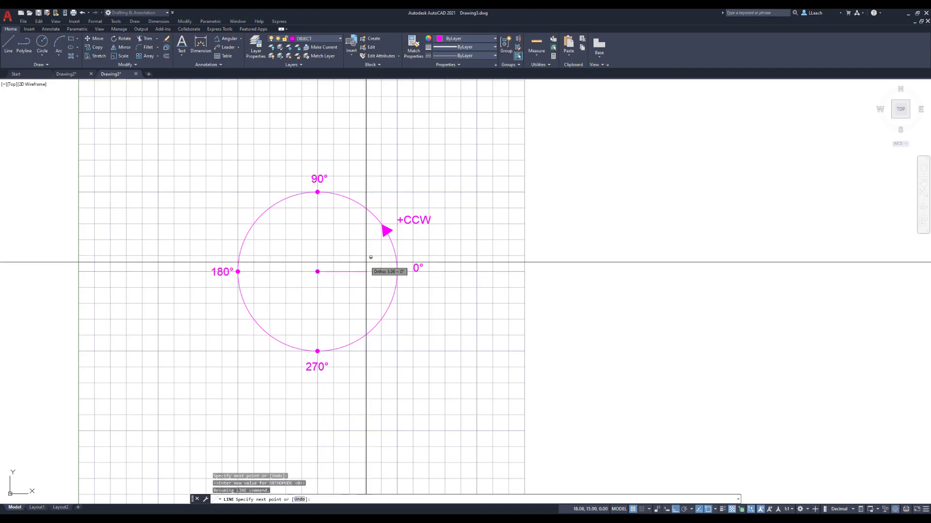
{"action": "type", "text": "@5<0"}
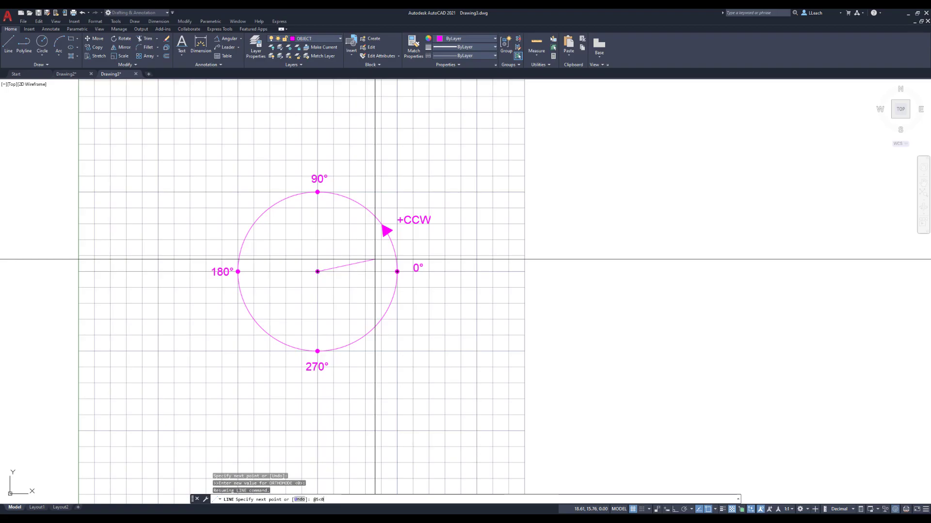
{"action": "key", "text": "Return"}
{"action": "key", "text": "Escape"}
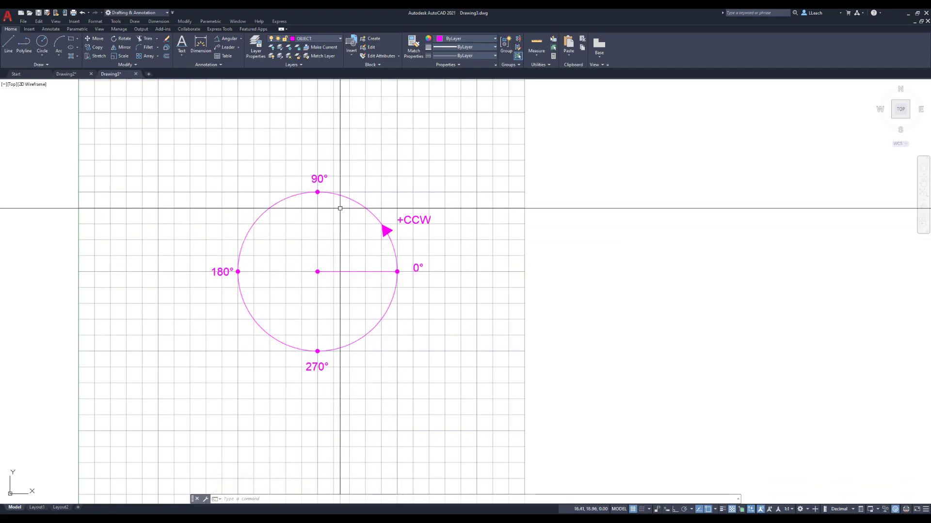
Draw a second line from the circle's center, 5 units long at 45° (@5<45).
{"action": "type", "text": "1"}
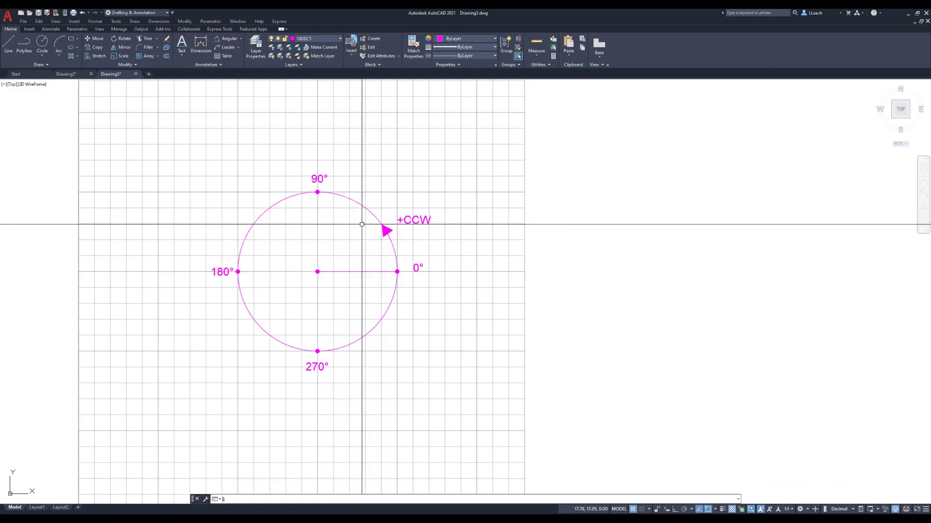
{"action": "key", "text": "Return"}
{"action": "left_click", "coordinate": [318, 272]}
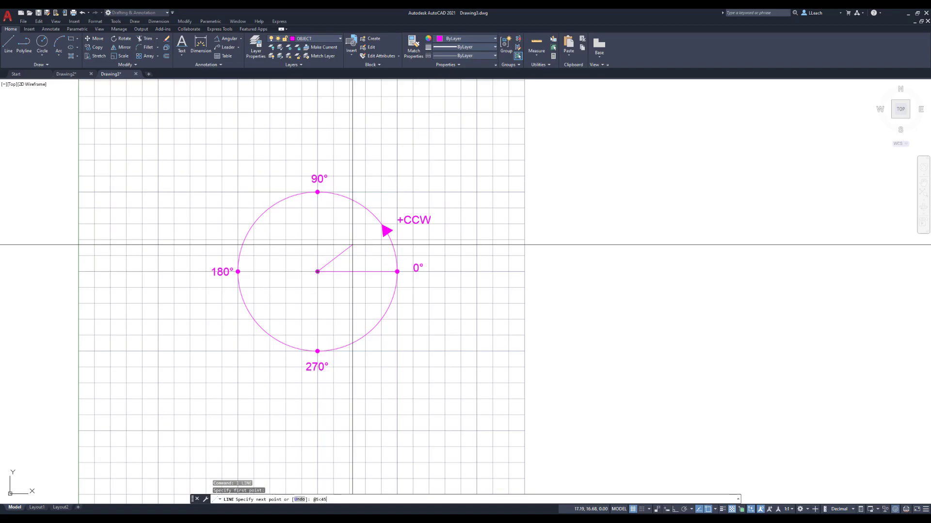
{"action": "key", "text": "Return"}
{"action": "key", "text": "Escape"}
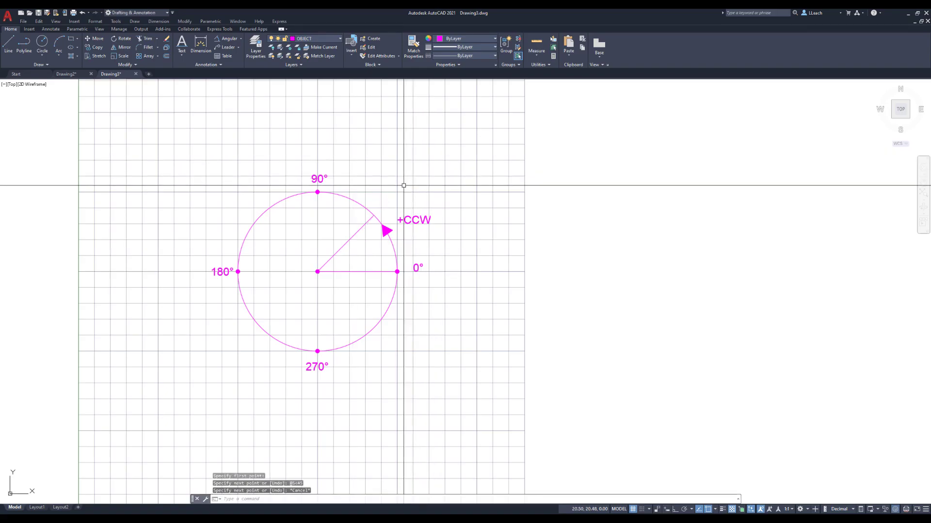
Draw a line from the circle's center, 5 units long at the negative angle -45° (@5<-45).
{"action": "type", "text": "l"}
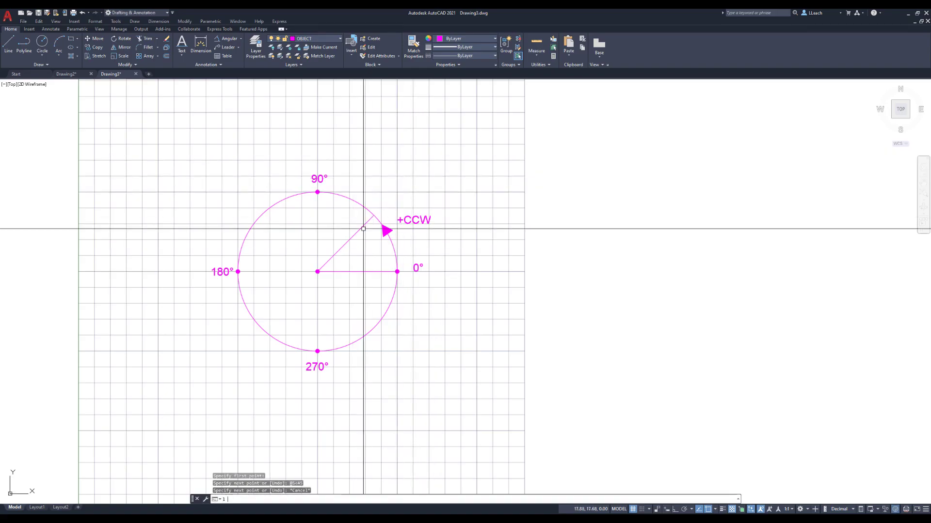
{"action": "key", "text": "Return"}
{"action": "left_click", "coordinate": [317, 271]}
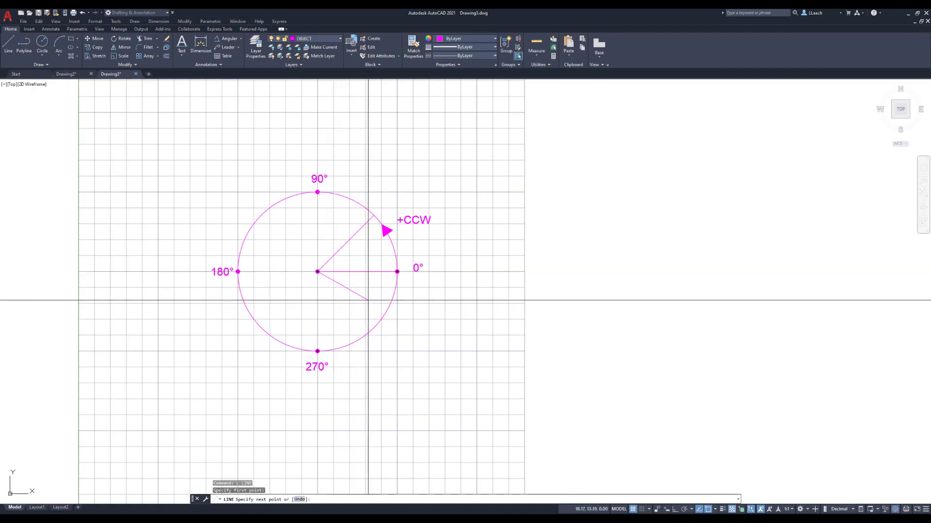
{"action": "key", "text": "F8"}
{"action": "type", "text": "@"}
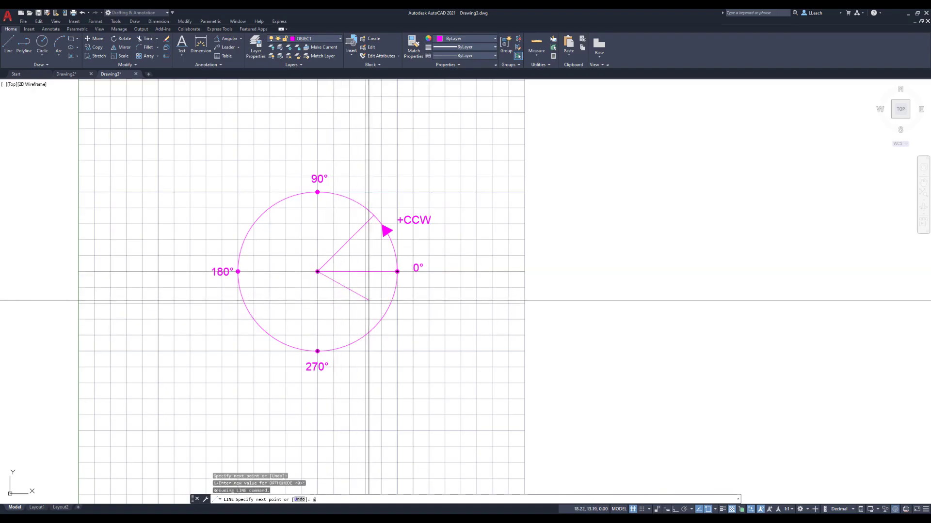
{"action": "type", "text": "5<-45"}
{"action": "key", "text": "Return"}
{"action": "key", "text": "Escape"}
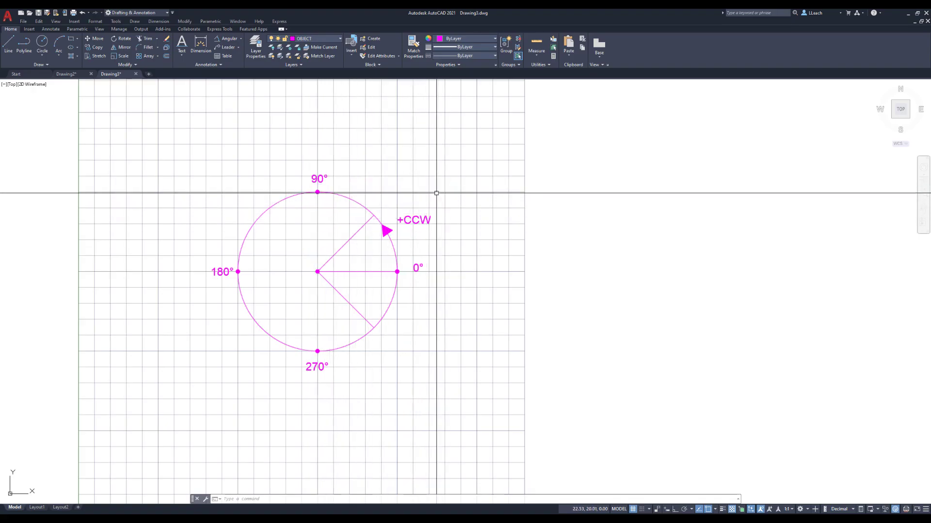
Draw a line from the circle's center, 5 units long at 175° (@5<175).
{"action": "type", "text": "l"}
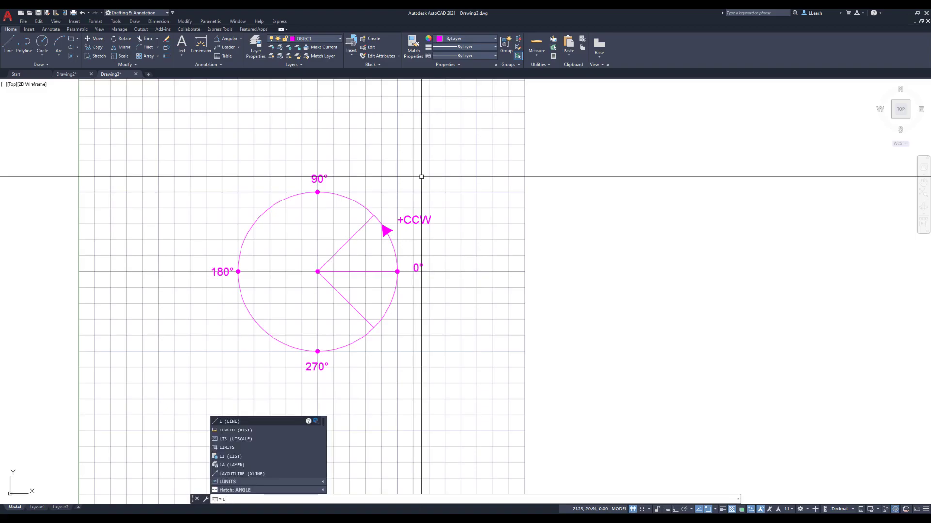
{"action": "key", "text": "Return"}
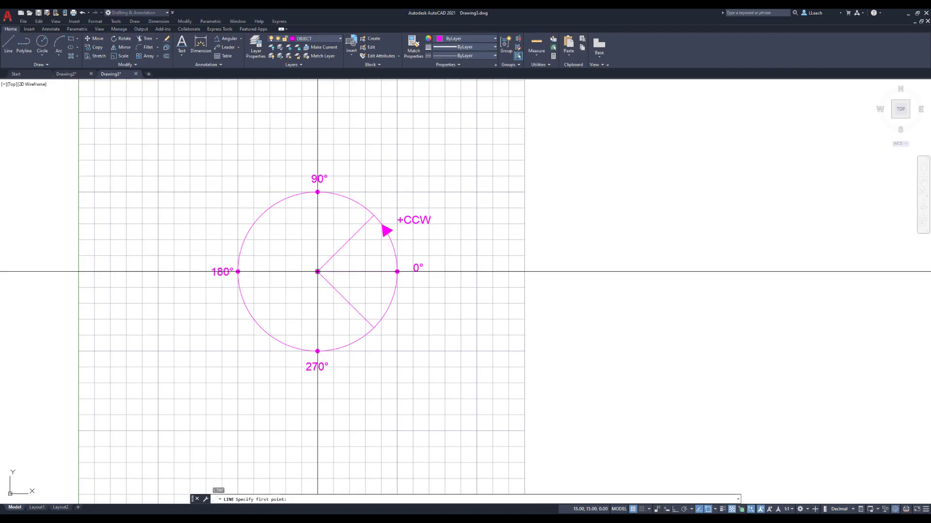
{"action": "left_click", "coordinate": [318, 272]}
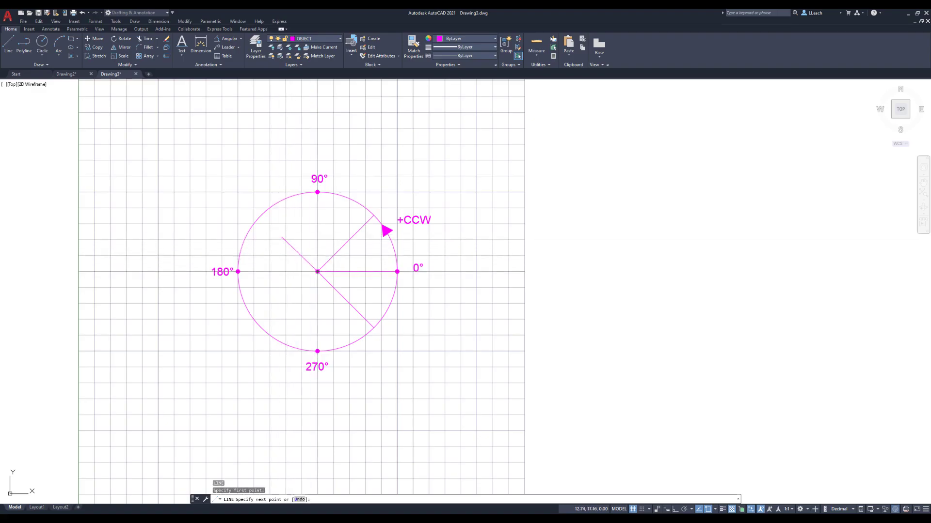
{"action": "type", "text": "@"}
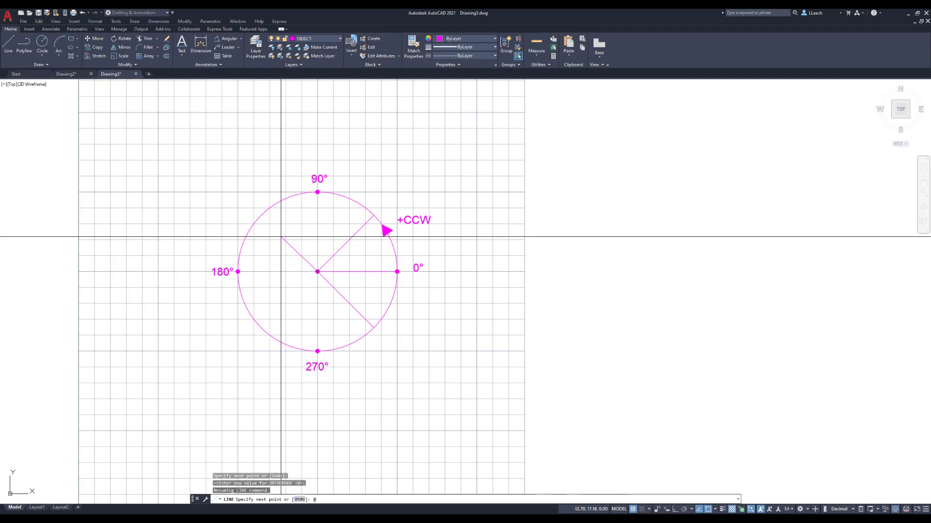
{"action": "type", "text": "5"}
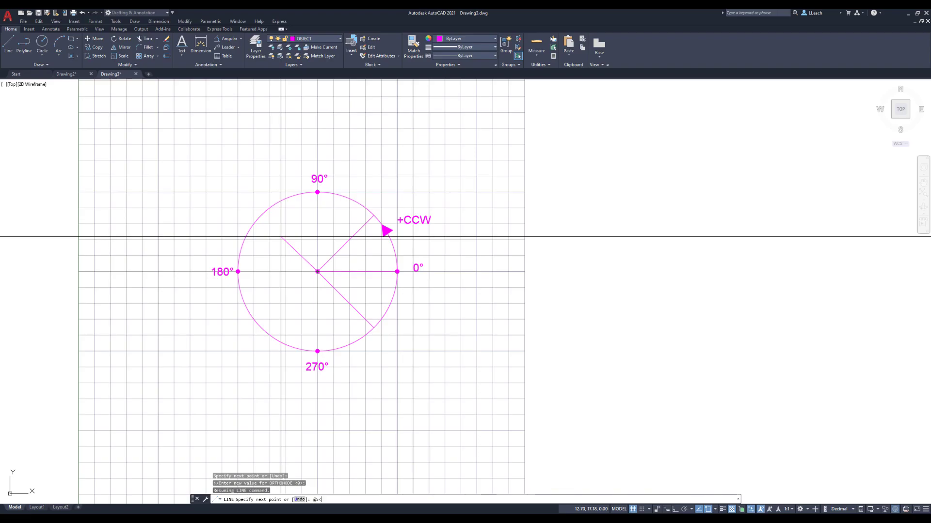
{"action": "type", "text": "<"}
{"action": "key", "text": "Return"}
{"action": "key", "text": "Escape"}
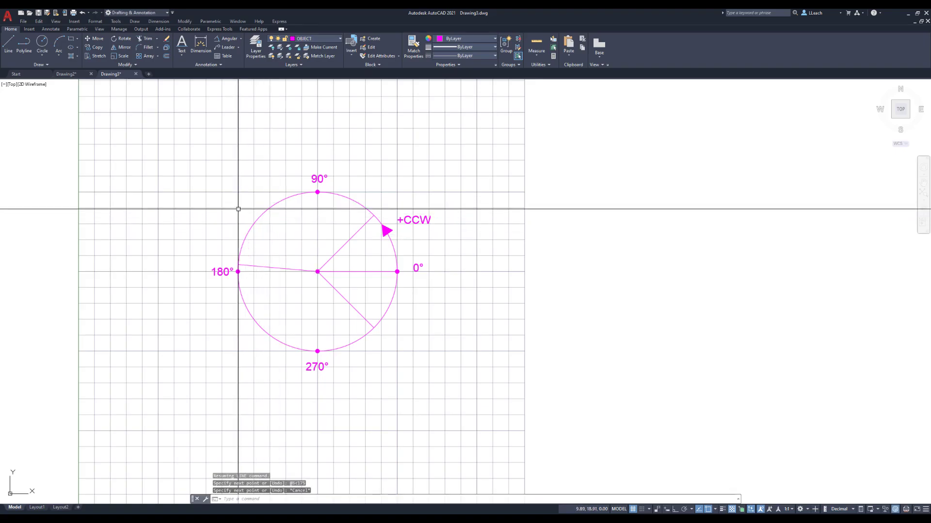
{"action": "scroll", "coordinate": [303, 264], "scroll_direction": "up", "scroll_amount": 2}
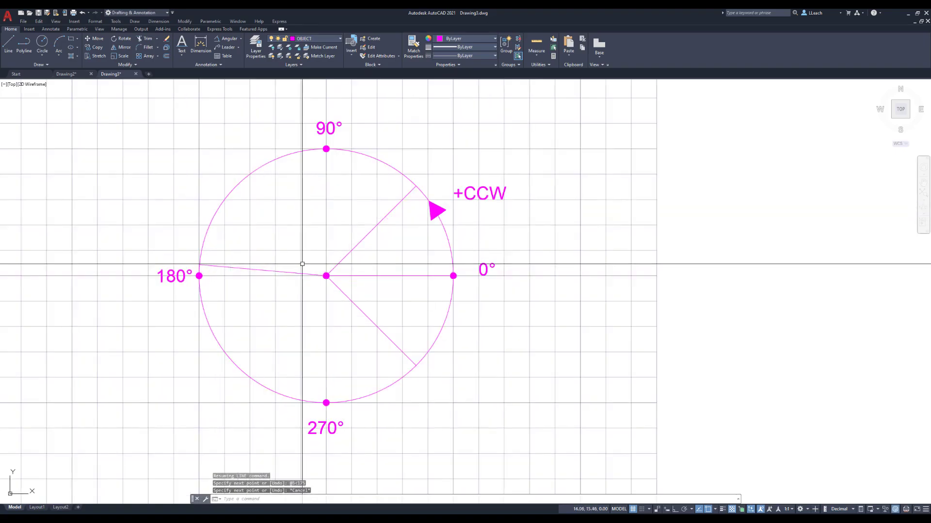
{"action": "scroll", "coordinate": [309, 255], "scroll_direction": "down", "scroll_amount": 2}
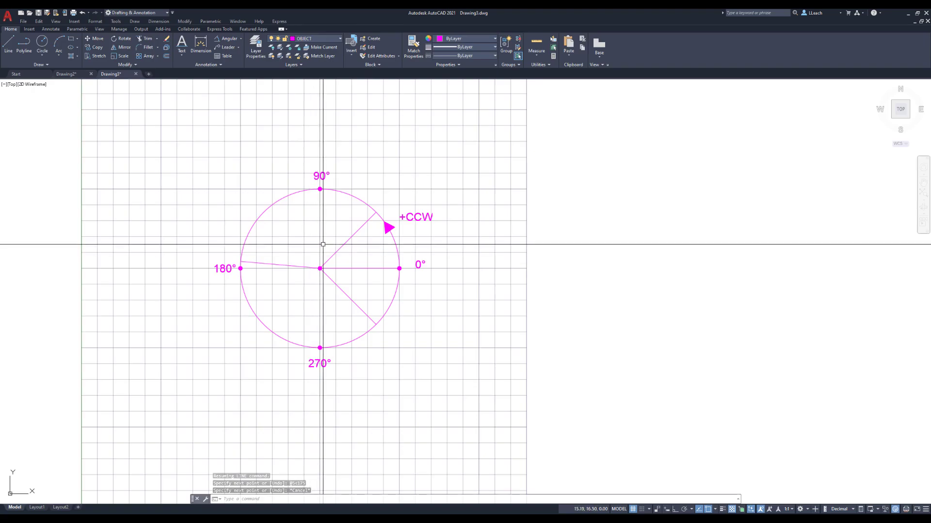
{"action": "scroll", "coordinate": [324, 245], "scroll_direction": "up", "scroll_amount": 2}
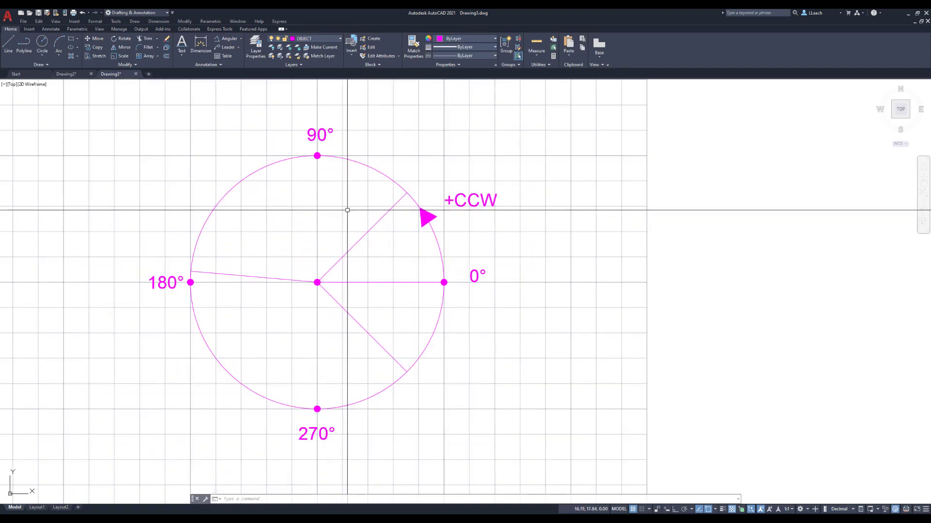
{"action": "scroll", "coordinate": [344, 209], "scroll_direction": "down", "scroll_amount": 2}
{"action": "middle_click_drag", "start_coordinate": [346, 214], "coordinate": [326, 215]}
{"action": "mouse_move", "coordinate": [408, 219]}
{"action": "middle_mouse_down"}
{"action": "mouse_move", "coordinate": [409, 208]}
{"action": "mouse_move", "coordinate": [427, 225]}
{"action": "middle_mouse_up"}
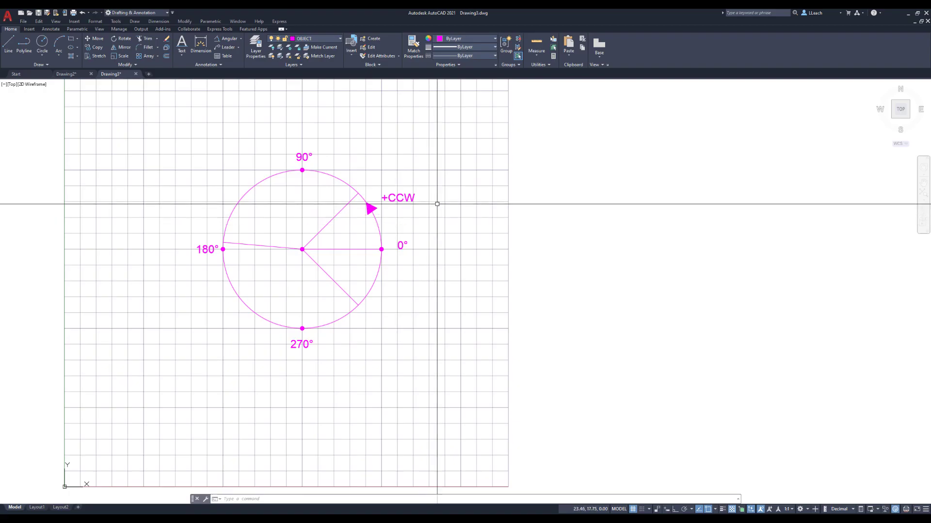